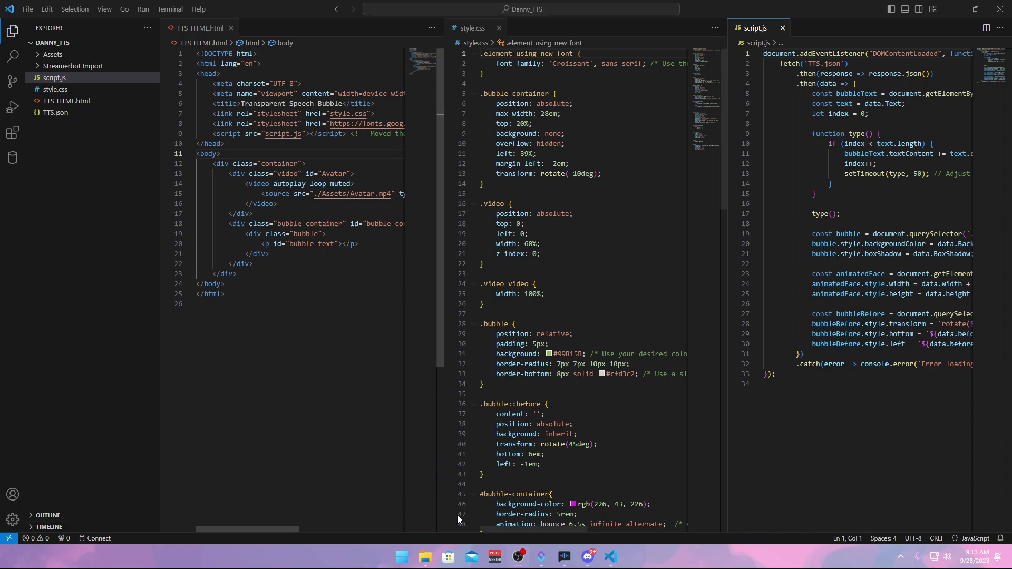
# Step: Bring the Streamer.bot window and the Speaker.bot event log window to the front
pyautogui.moveTo(545, 559)
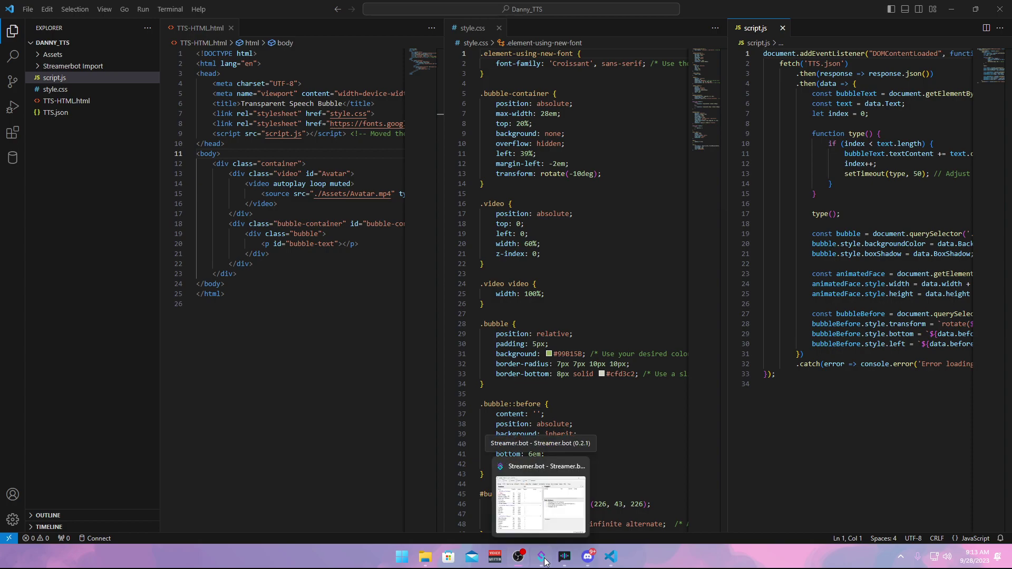
pyautogui.click(545, 561)
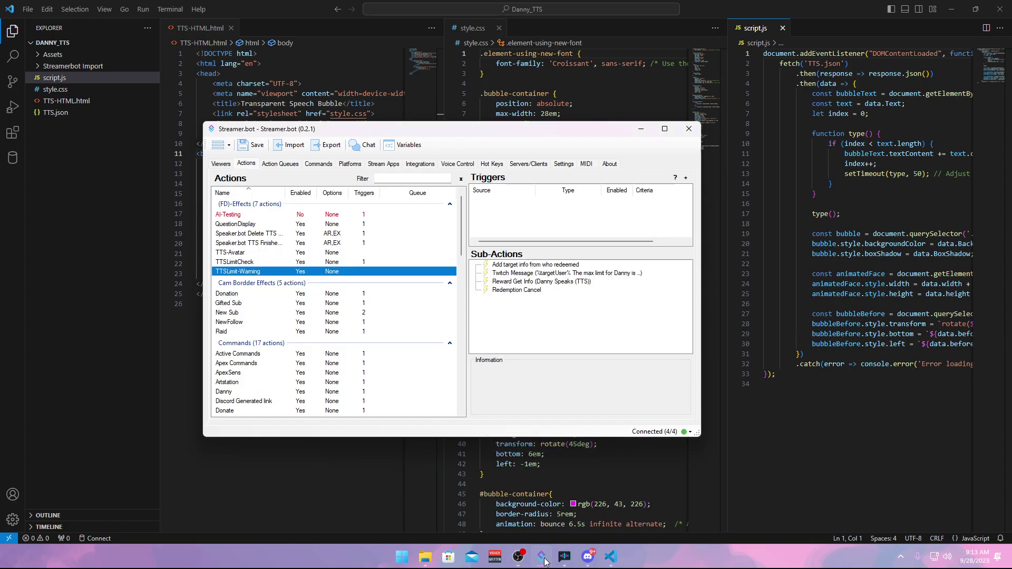
pyautogui.moveTo(516, 129); pyautogui.dragTo(735, 123)
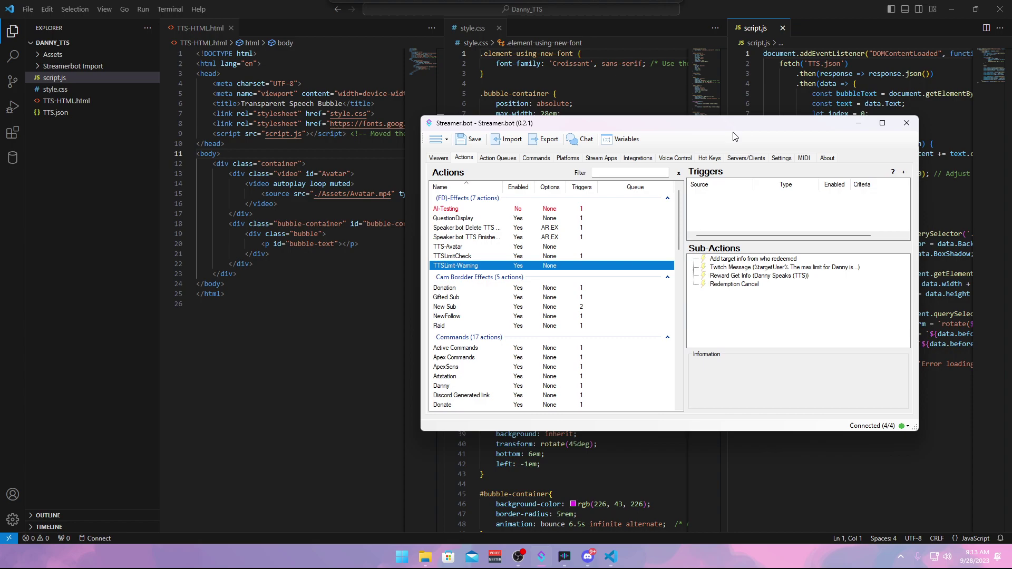
pyautogui.click(565, 557)
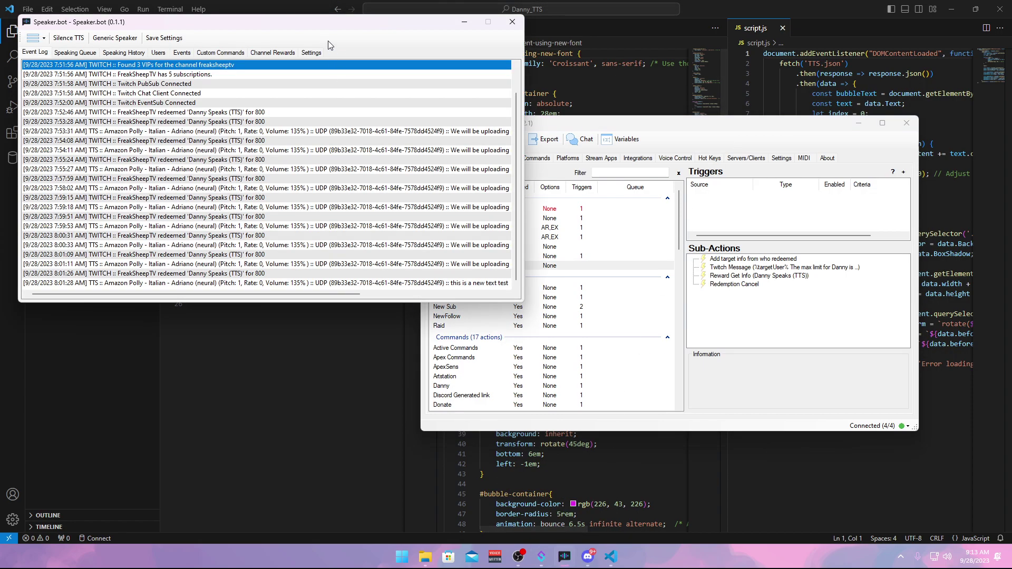
pyautogui.moveTo(264, 22); pyautogui.dragTo(269, 48)
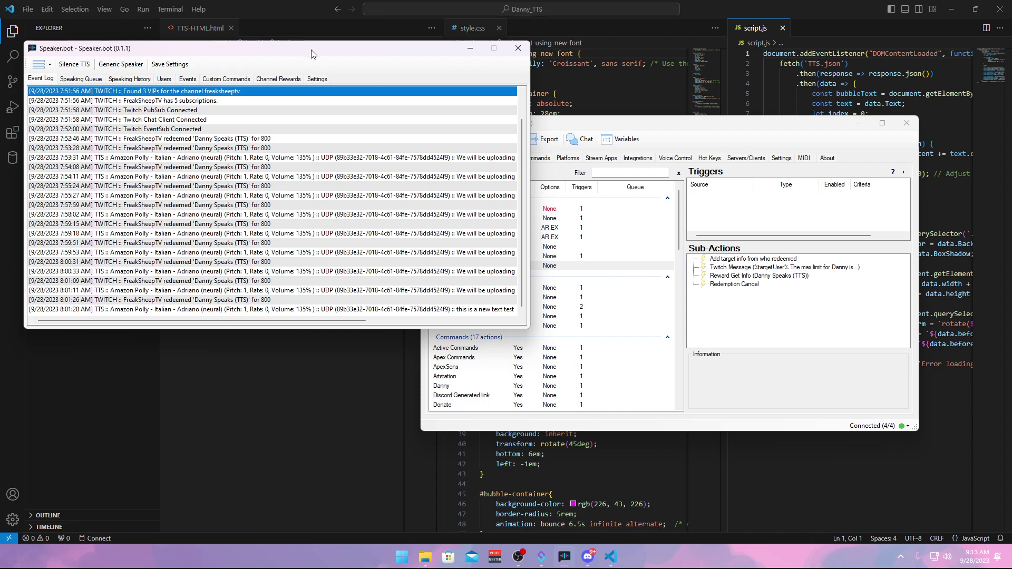
# Step: Arrange Streamer.bot and Speaker.bot side by side over the code, then start File Explorer
pyautogui.moveTo(613, 127); pyautogui.dragTo(681, 226)
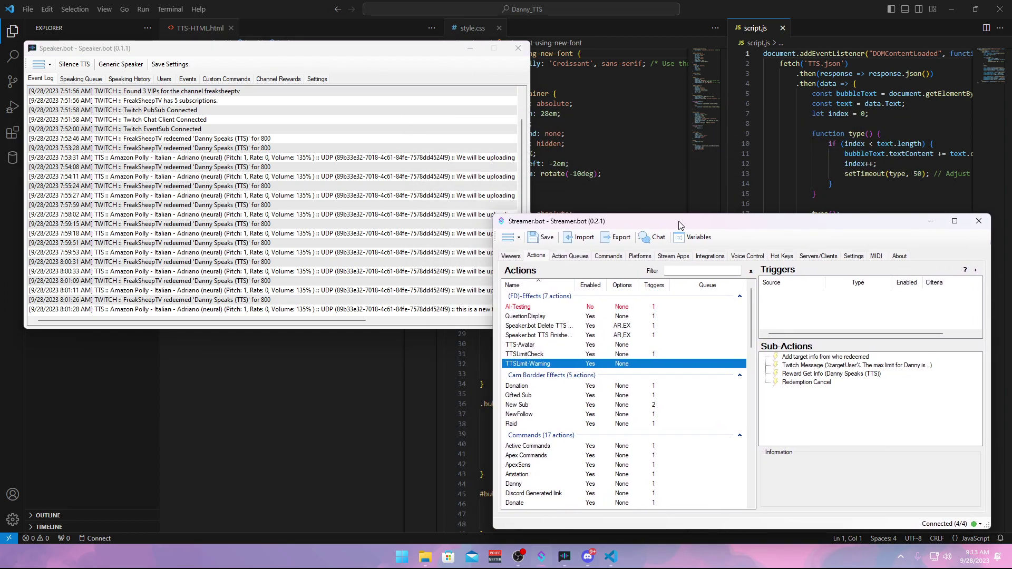
pyautogui.moveTo(345, 48); pyautogui.dragTo(333, 34)
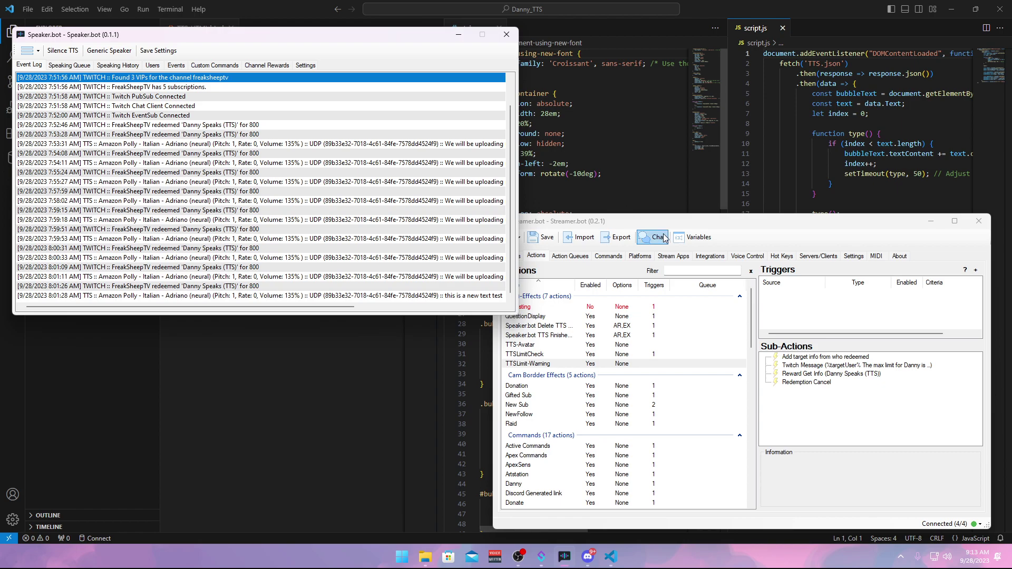
pyautogui.moveTo(681, 224); pyautogui.dragTo(691, 222)
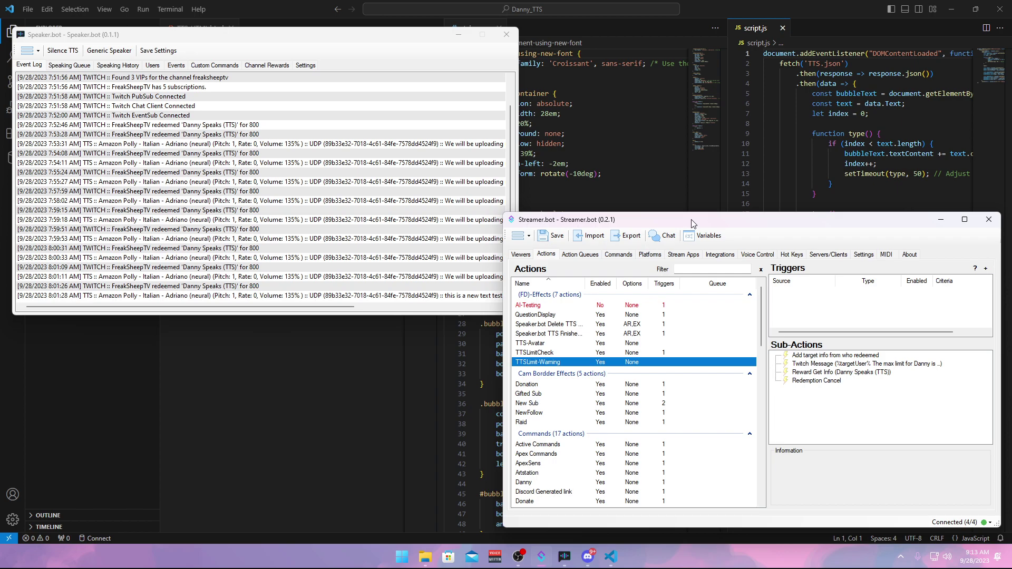
pyautogui.moveTo(693, 224); pyautogui.dragTo(691, 228)
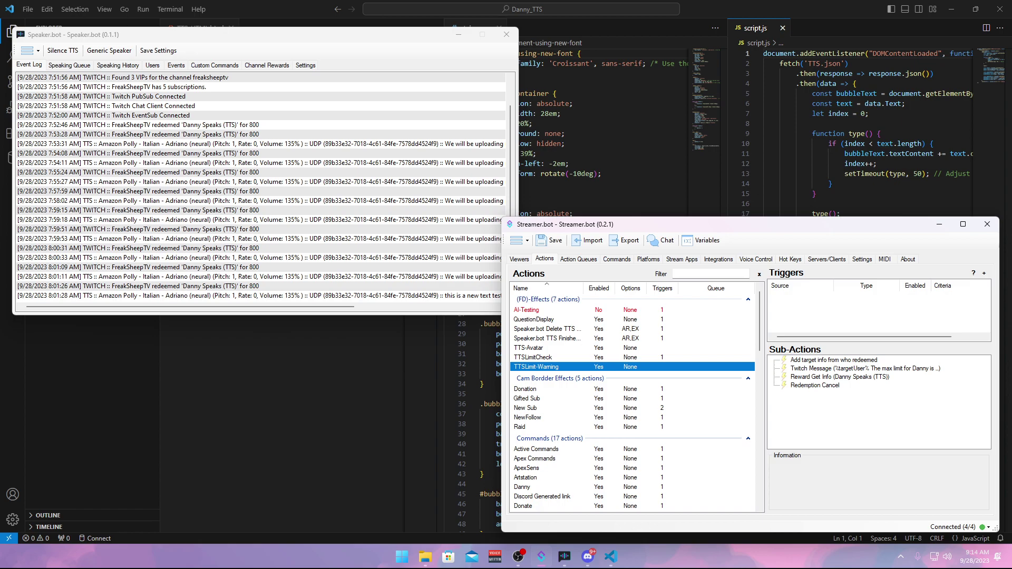
pyautogui.click(11, 421)
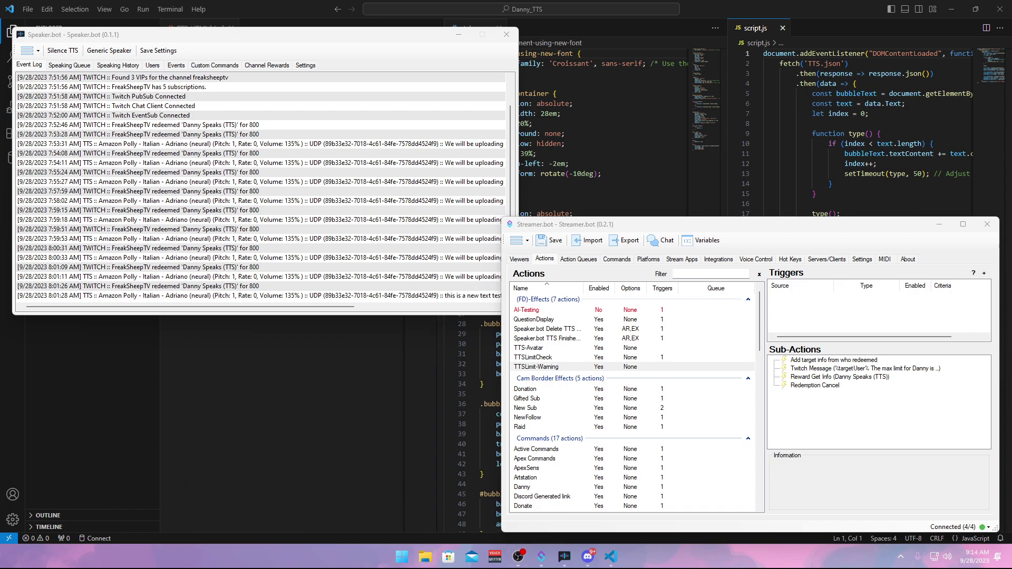
pyautogui.press('super+e')
# Step: Check the Danny_TTS_V1.0.7.zip archive's full file options, then cancel without extracting
pyautogui.moveTo(398, 75); pyautogui.dragTo(412, 46)
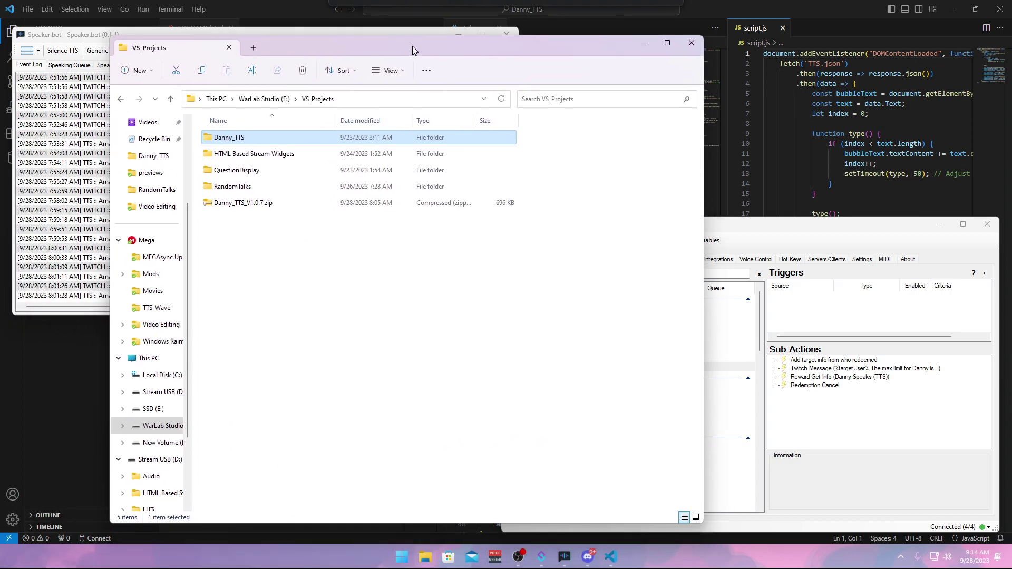
pyautogui.click(246, 204)
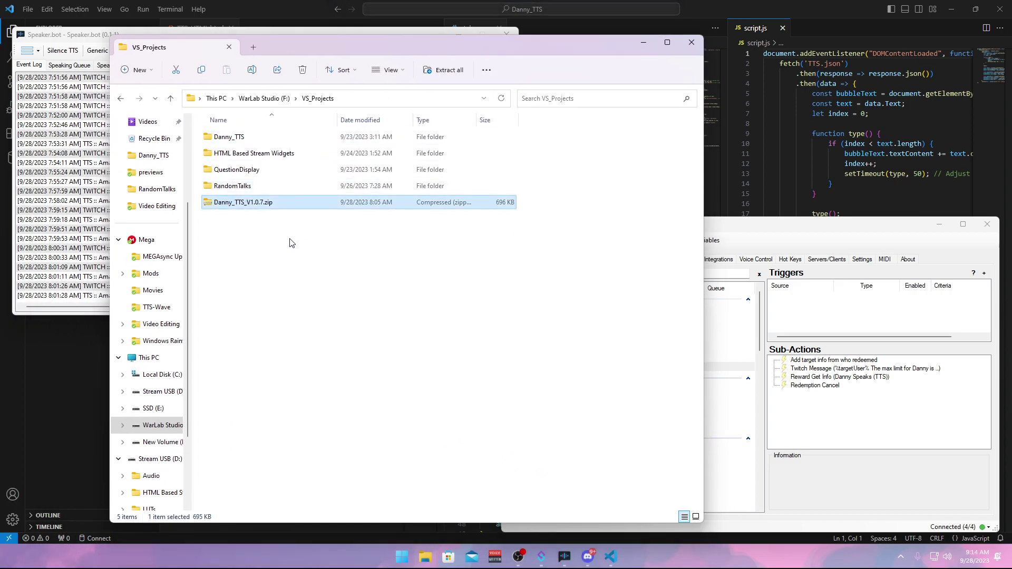
pyautogui.rightClick(261, 211)
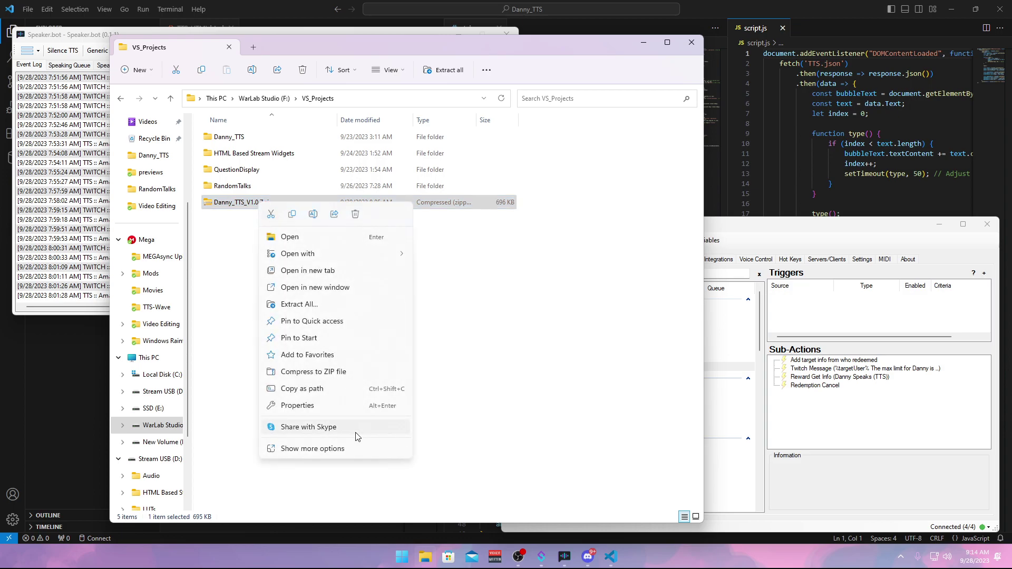
pyautogui.click(326, 455)
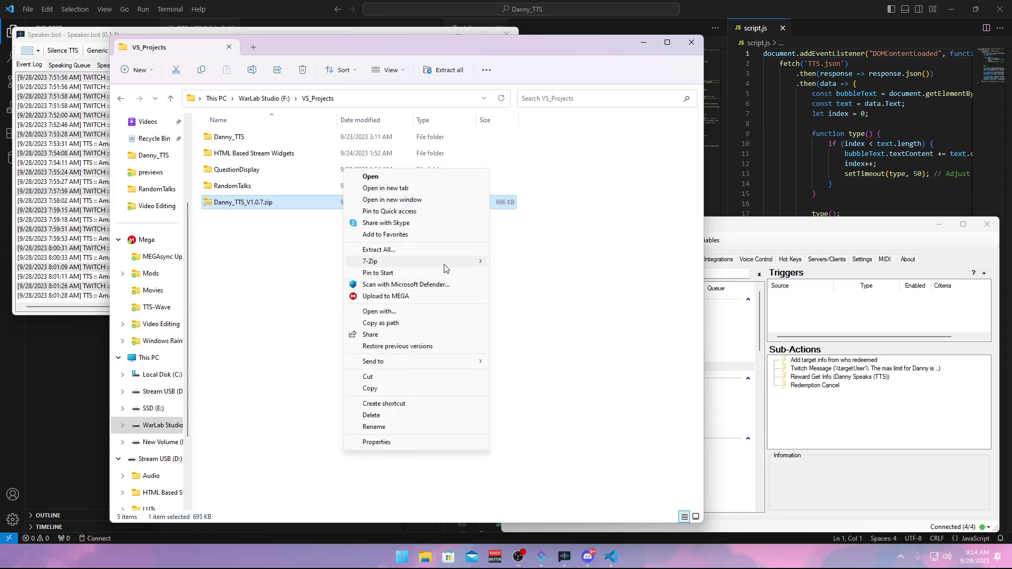
pyautogui.moveTo(416, 264)
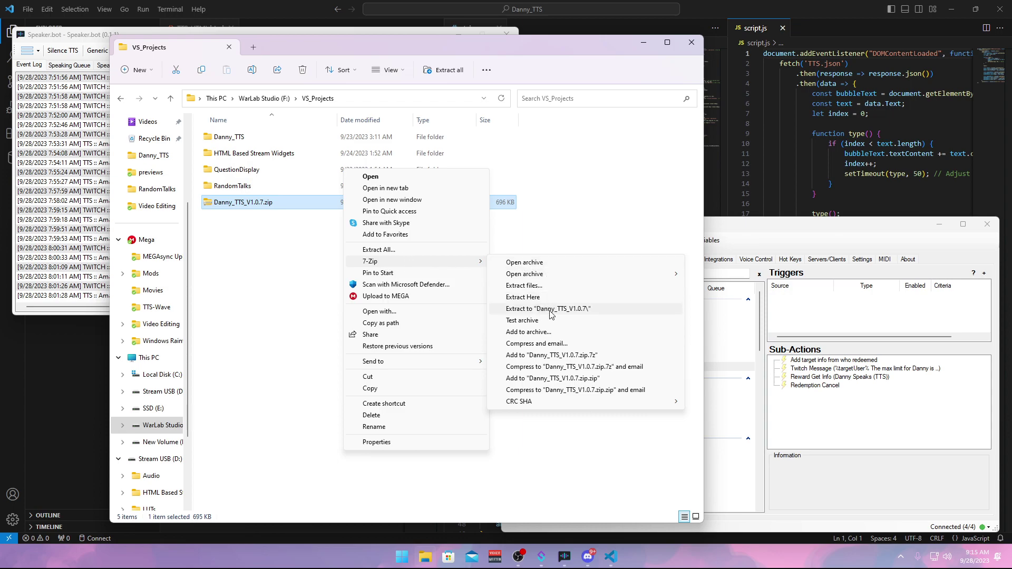
pyautogui.click(276, 305)
# Step: Open the Danny_TTS folder to show Assets, Streamerbot Import and the overlay files
pyautogui.click(267, 138)
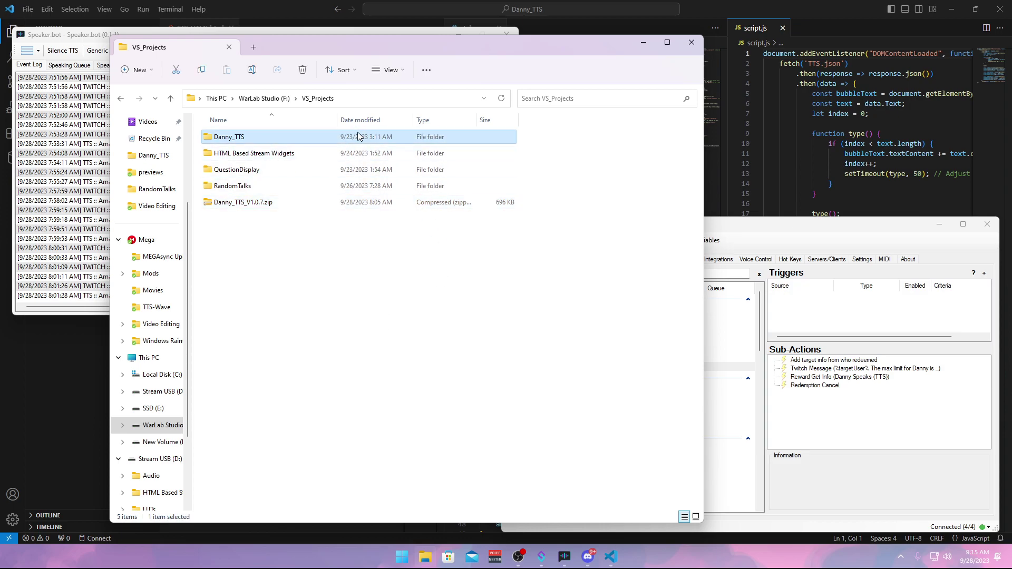
pyautogui.doubleClick(317, 138)
pyautogui.moveTo(416, 45); pyautogui.dragTo(386, 44)
# Step: Open Streamer.bot's Import Actions dialog
pyautogui.click(780, 232)
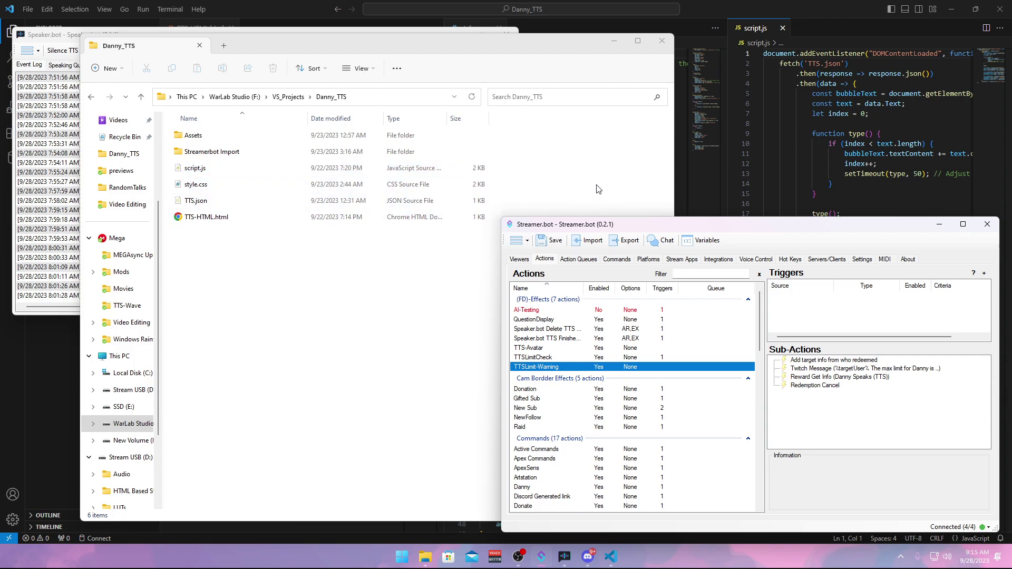
pyautogui.moveTo(575, 240); pyautogui.dragTo(560, 238)
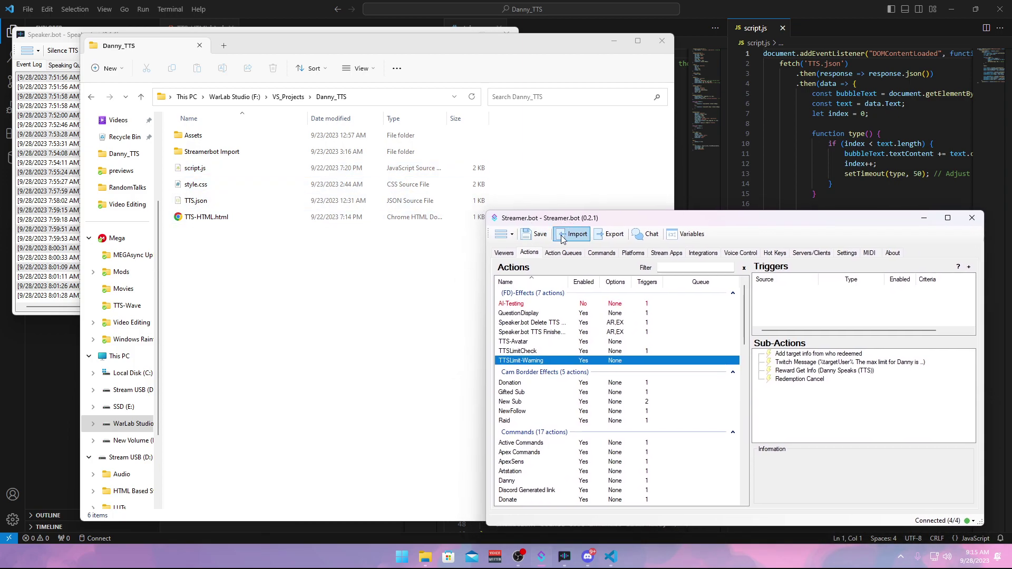
pyautogui.click(571, 240)
pyautogui.moveTo(614, 240); pyautogui.dragTo(592, 226)
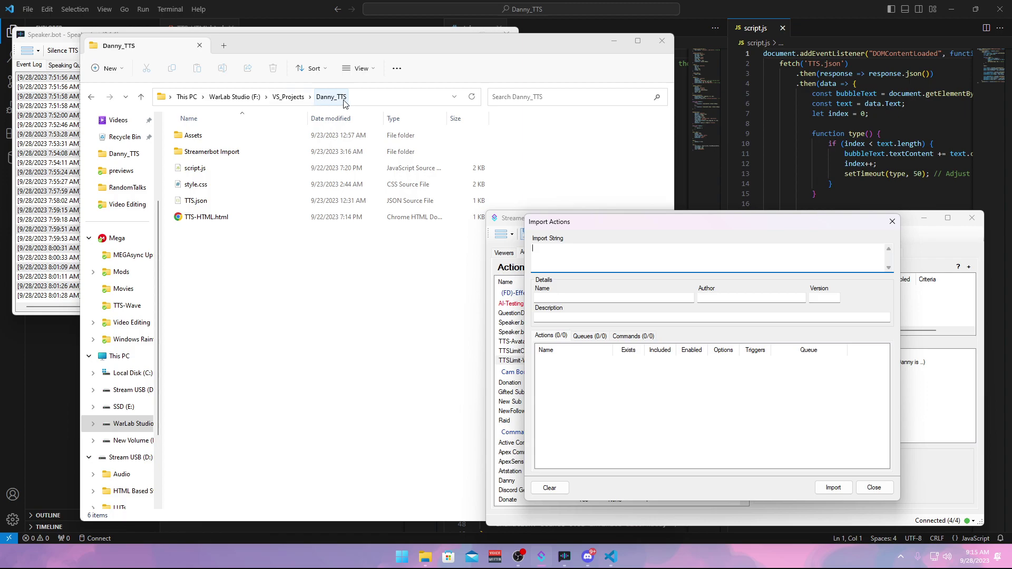
# Step: Drop DannyTTS_V1.0.7 from the Streamerbot Import folder into the Import String box
pyautogui.doubleClick(228, 153)
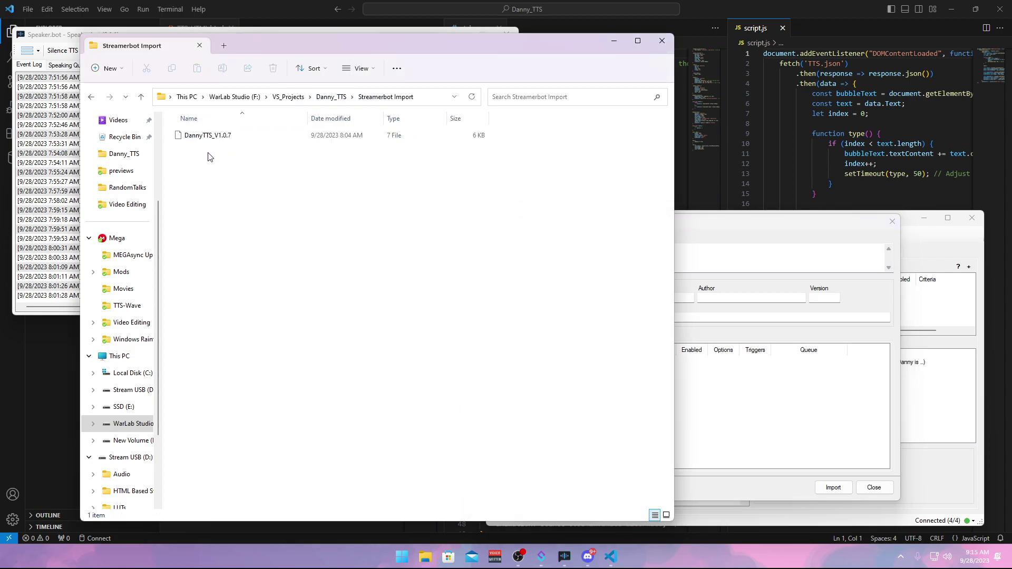
pyautogui.click(232, 137)
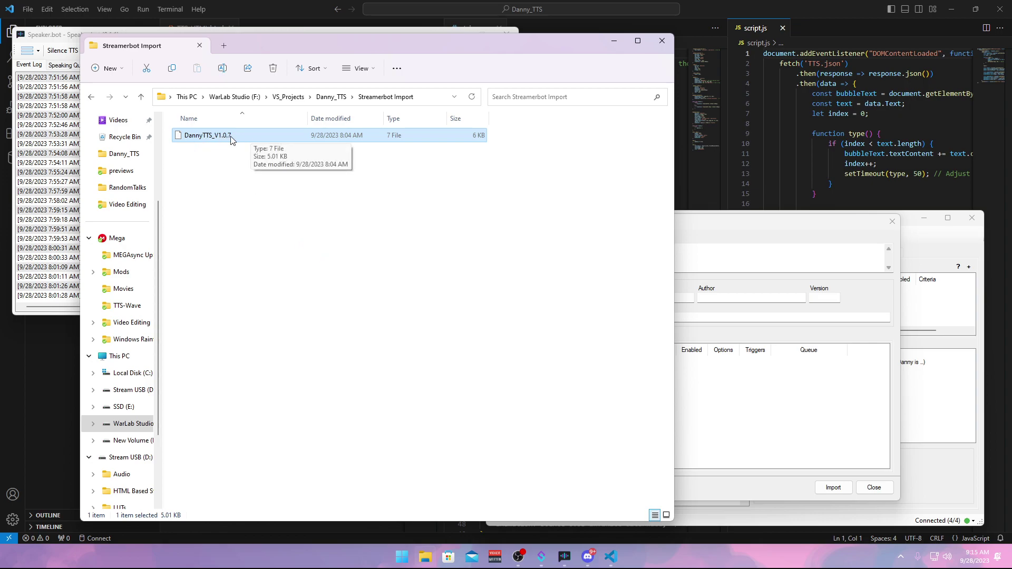
pyautogui.click(688, 226)
pyautogui.moveTo(232, 136); pyautogui.dragTo(580, 248)
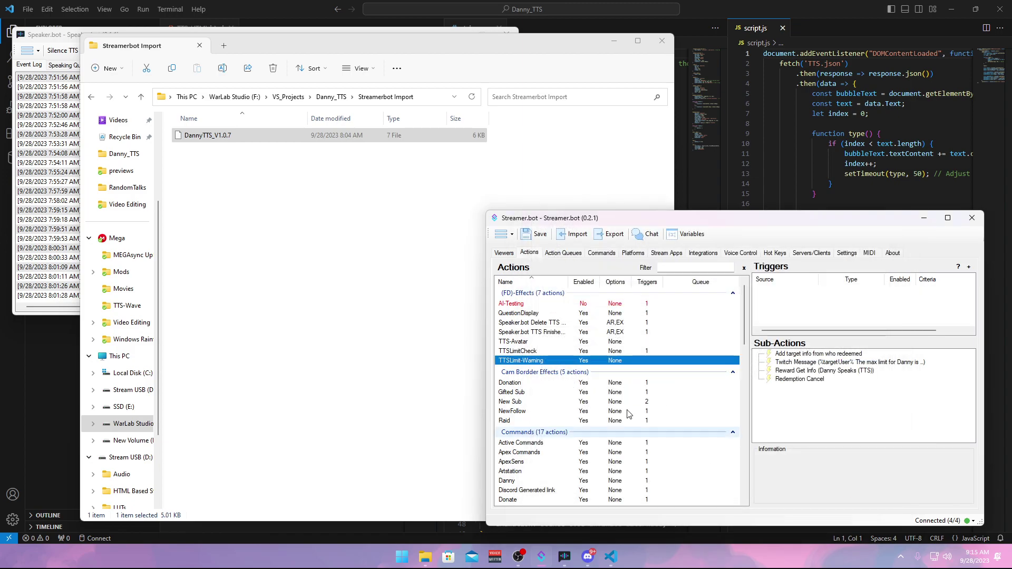
pyautogui.click(616, 40)
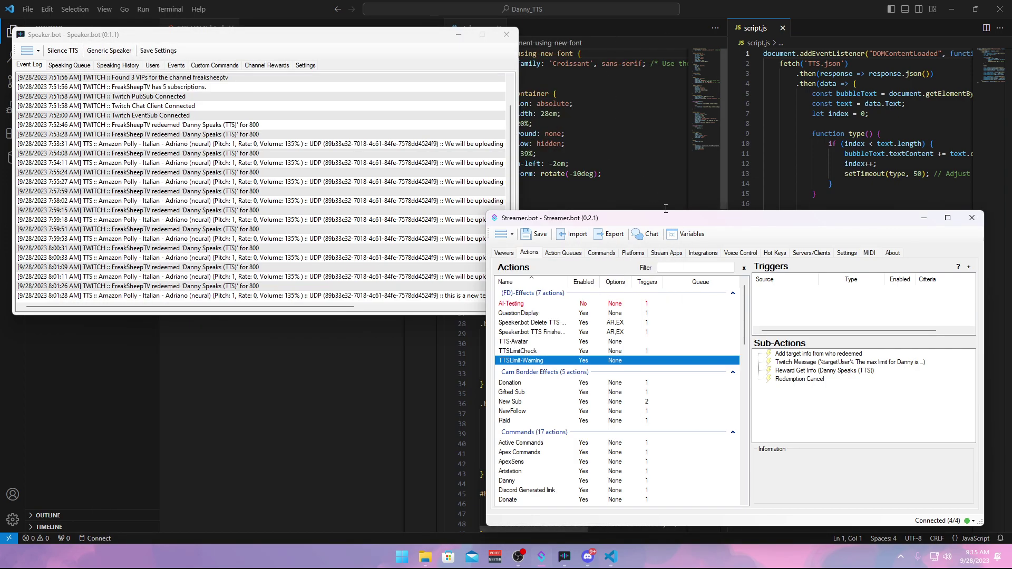
# Step: Shift Streamer.bot left and restore File Explorer on the Streamerbot Import folder with DannyTTS_V1.0.7
pyautogui.moveTo(566, 560)
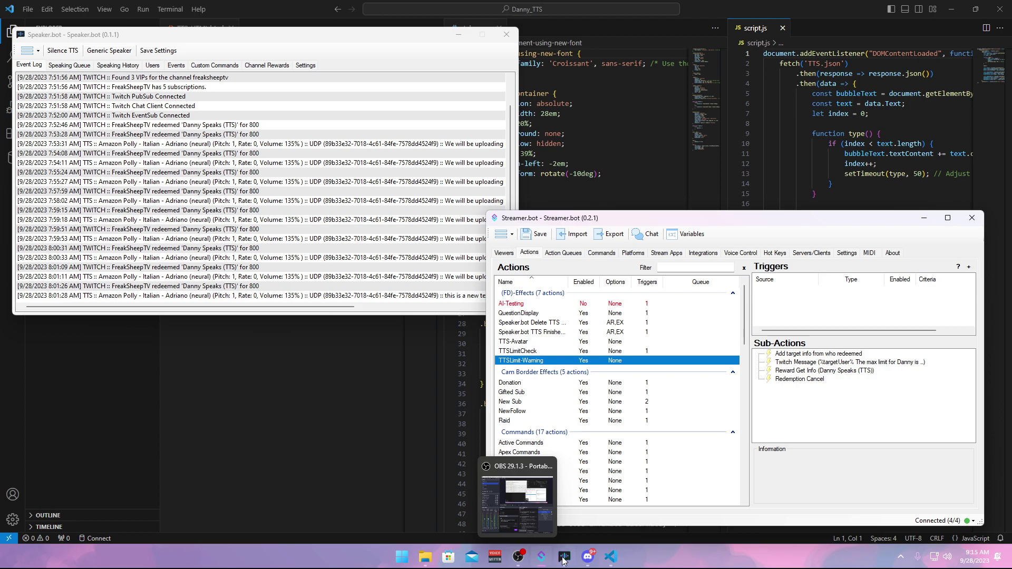
pyautogui.moveTo(716, 221); pyautogui.dragTo(613, 220)
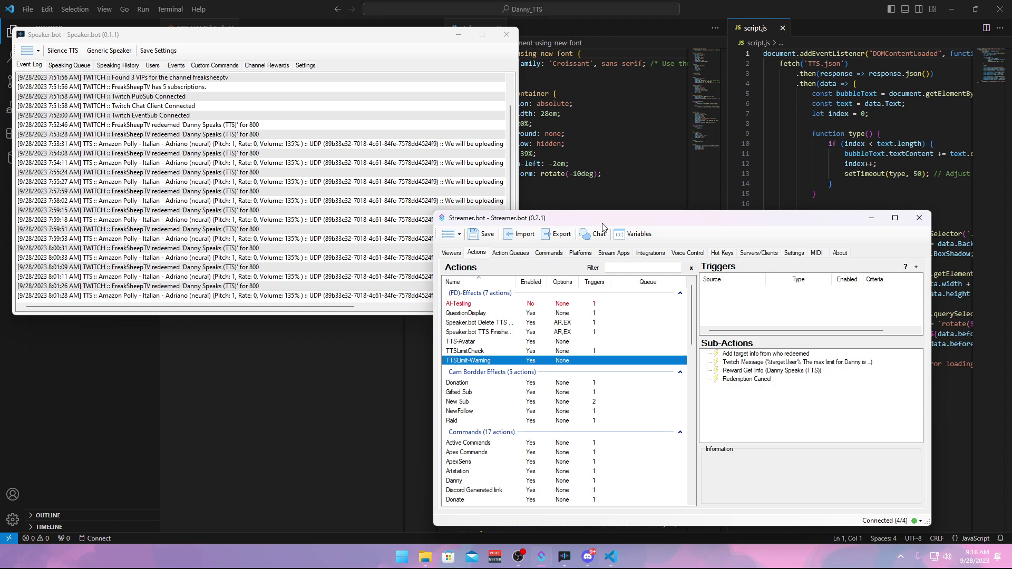
pyautogui.click(424, 560)
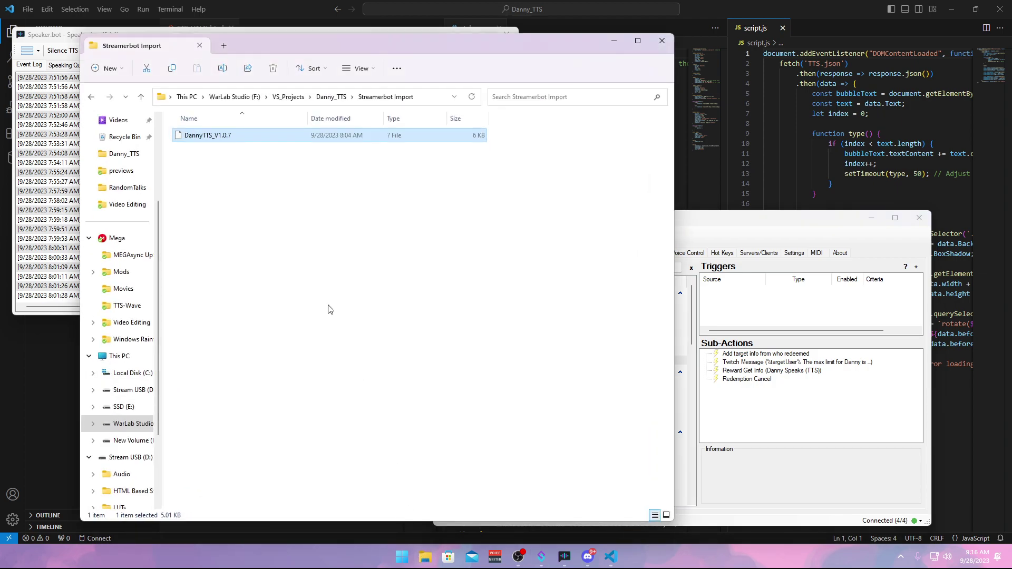
# Step: Go up from the Danny_TTS project folder to VS_Projects, then to SSD (E:)
pyautogui.moveTo(327, 51); pyautogui.dragTo(374, 56)
pyautogui.click(385, 104)
pyautogui.click(343, 103)
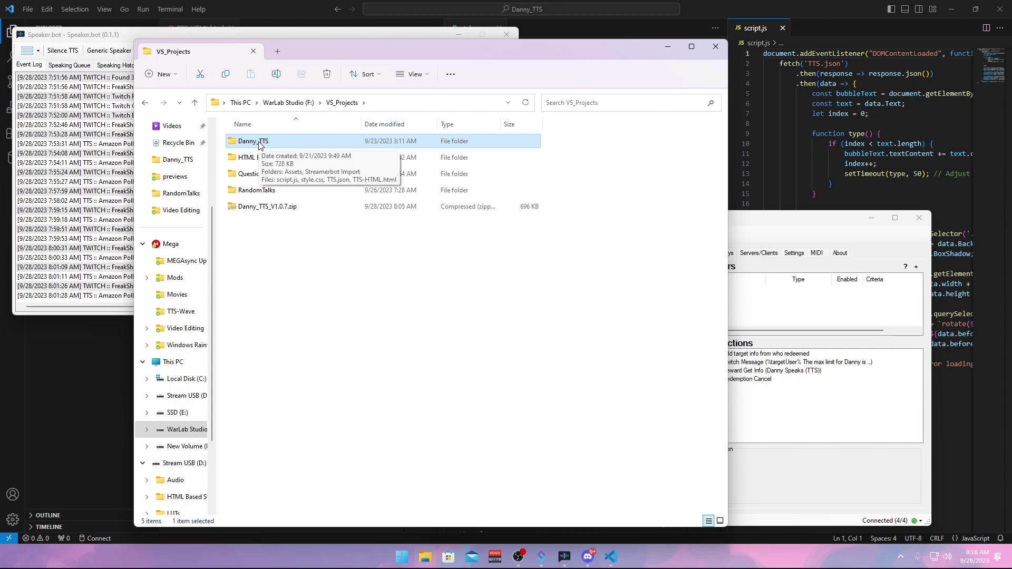
pyautogui.click(181, 414)
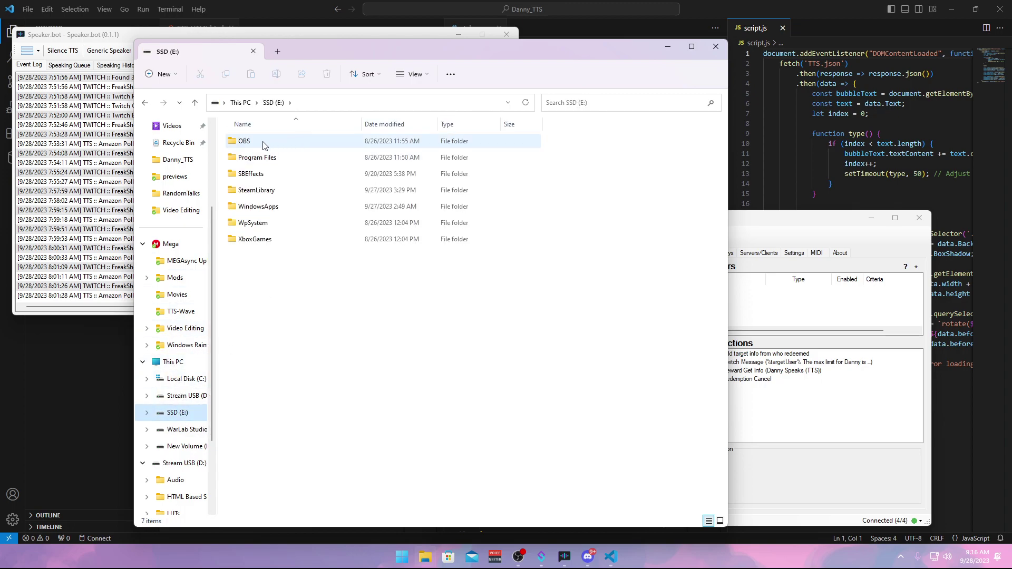
# Step: Open OBS > assets > Danny_TTS and place Streamer.bot beside the file browser
pyautogui.doubleClick(293, 142)
pyautogui.moveTo(283, 375); pyautogui.dragTo(324, 378)
pyautogui.click(303, 141)
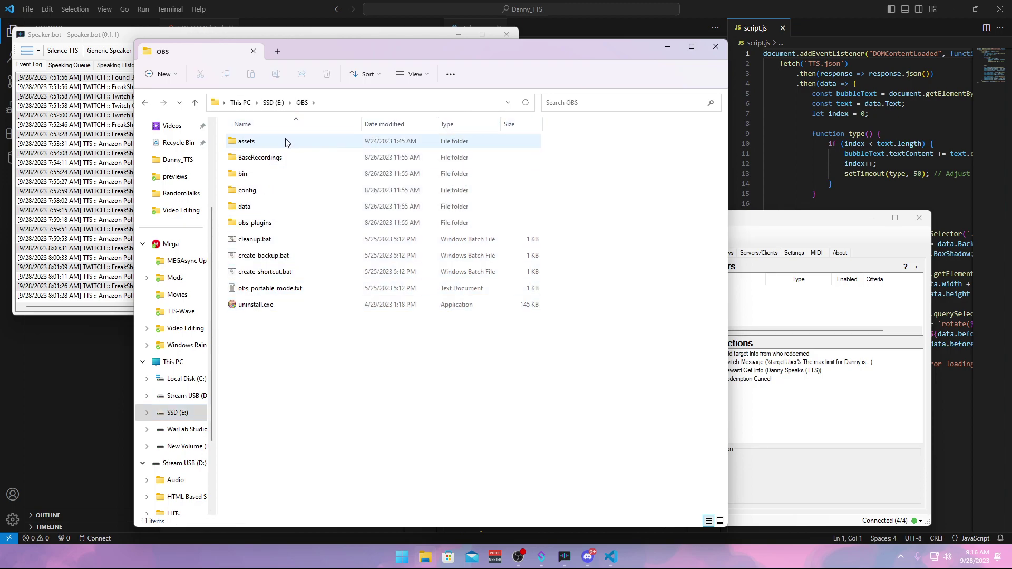
pyautogui.doubleClick(293, 159)
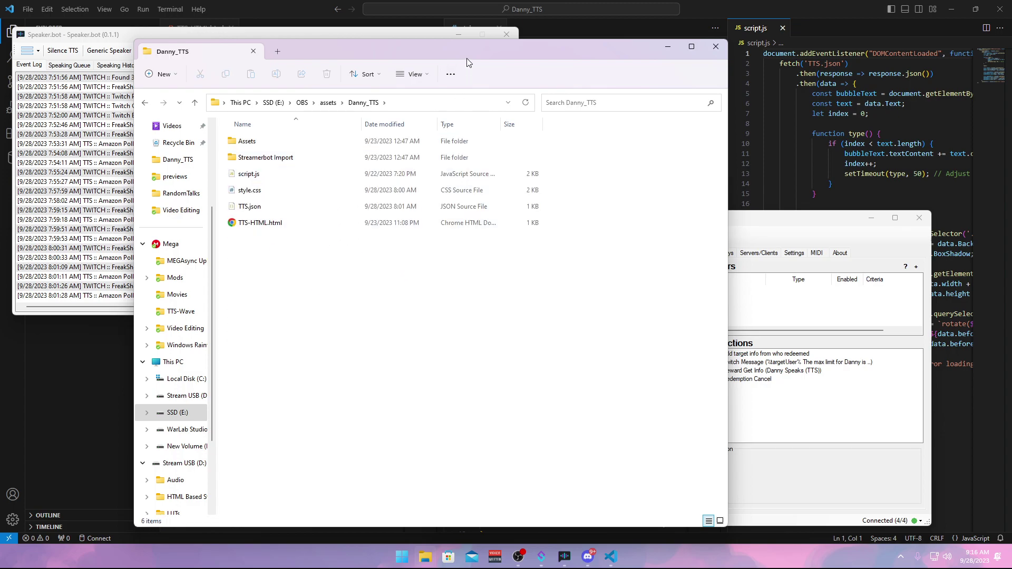
pyautogui.moveTo(462, 51); pyautogui.dragTo(416, 69)
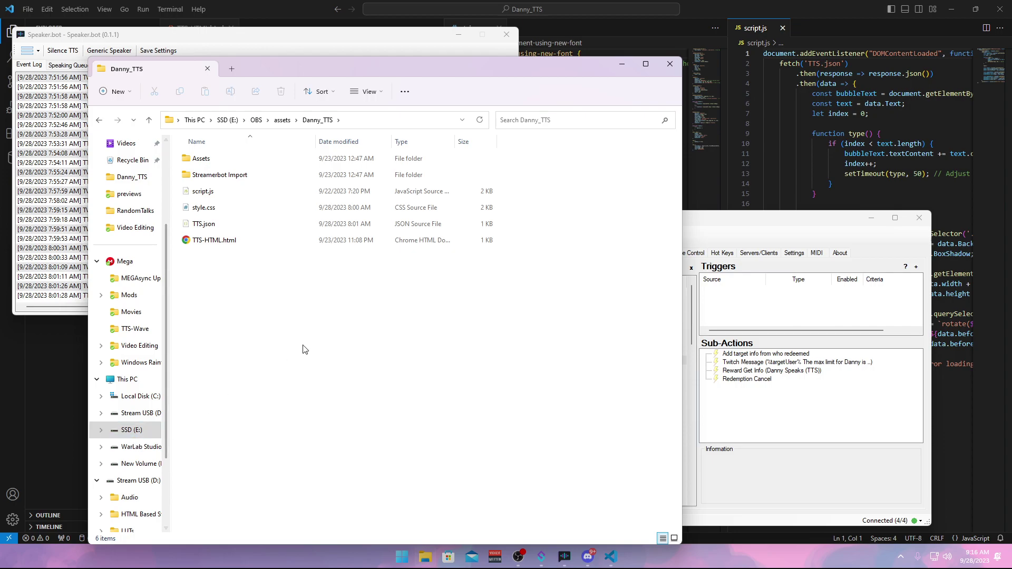
pyautogui.moveTo(429, 68); pyautogui.dragTo(390, 51)
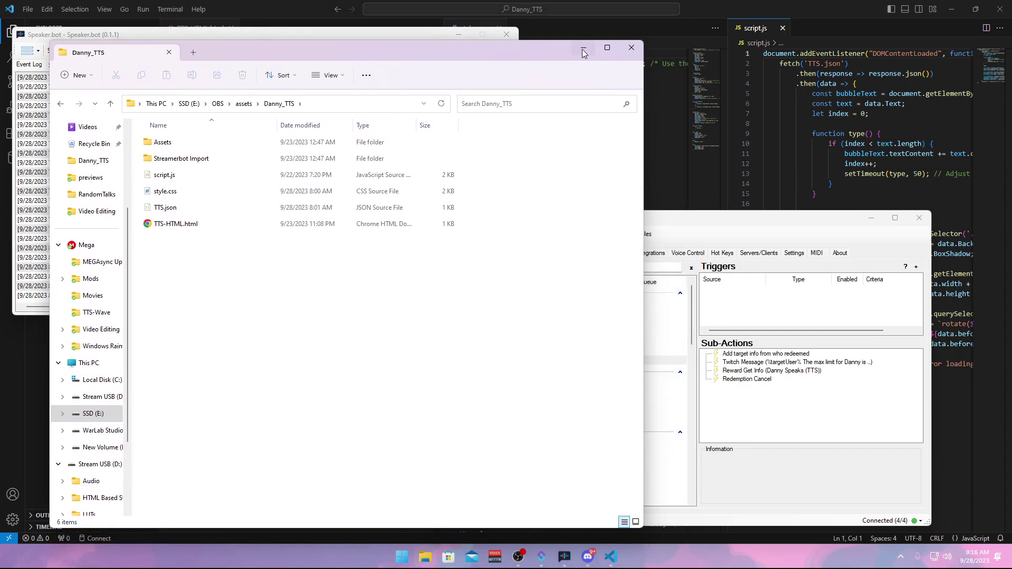
pyautogui.moveTo(441, 49); pyautogui.dragTo(423, 49)
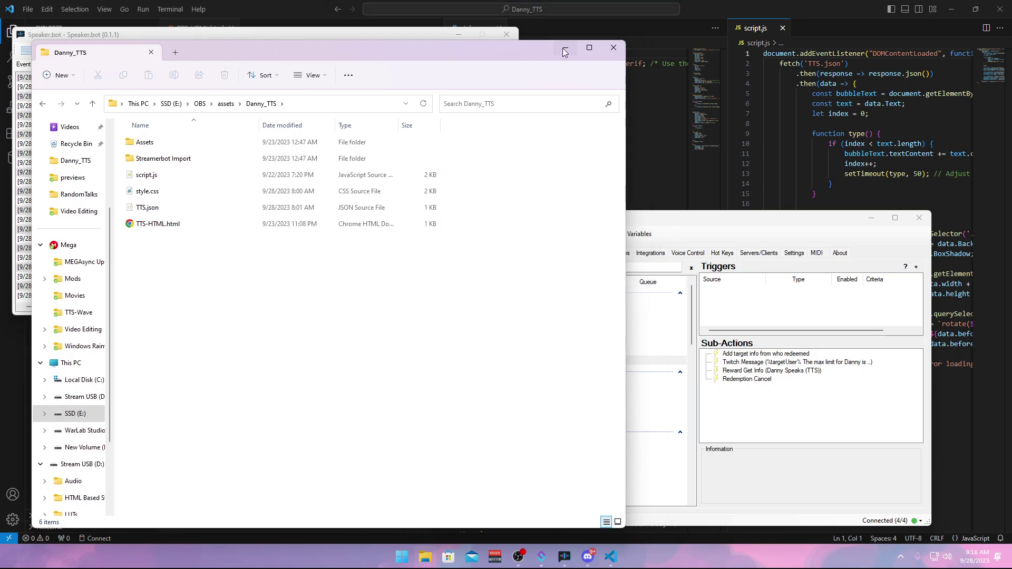
pyautogui.moveTo(663, 224); pyautogui.dragTo(716, 214)
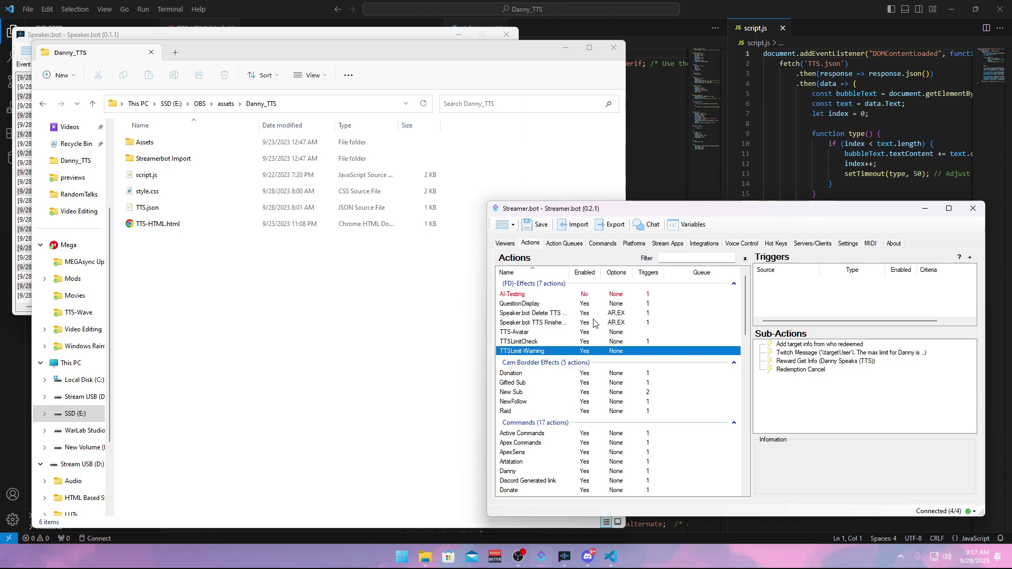
# Step: Review the triggers and sub-actions of TTS-Avatar, TTSLimitCheck and TTSLimit-Warning
pyautogui.moveTo(657, 212); pyautogui.dragTo(615, 214)
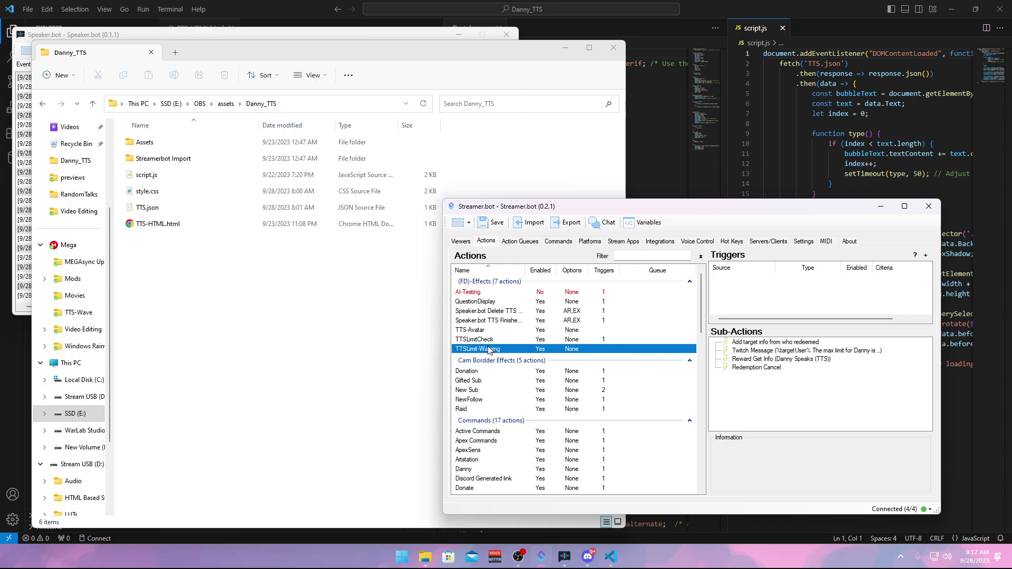
pyautogui.click(468, 330)
pyautogui.click(468, 340)
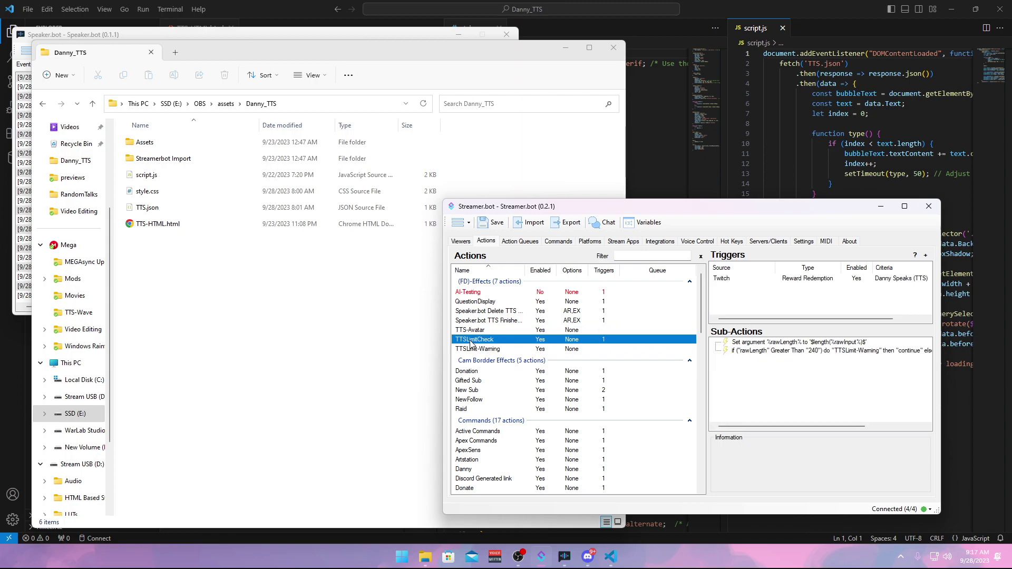
pyautogui.click(475, 349)
pyautogui.click(473, 331)
pyautogui.click(473, 341)
pyautogui.click(472, 349)
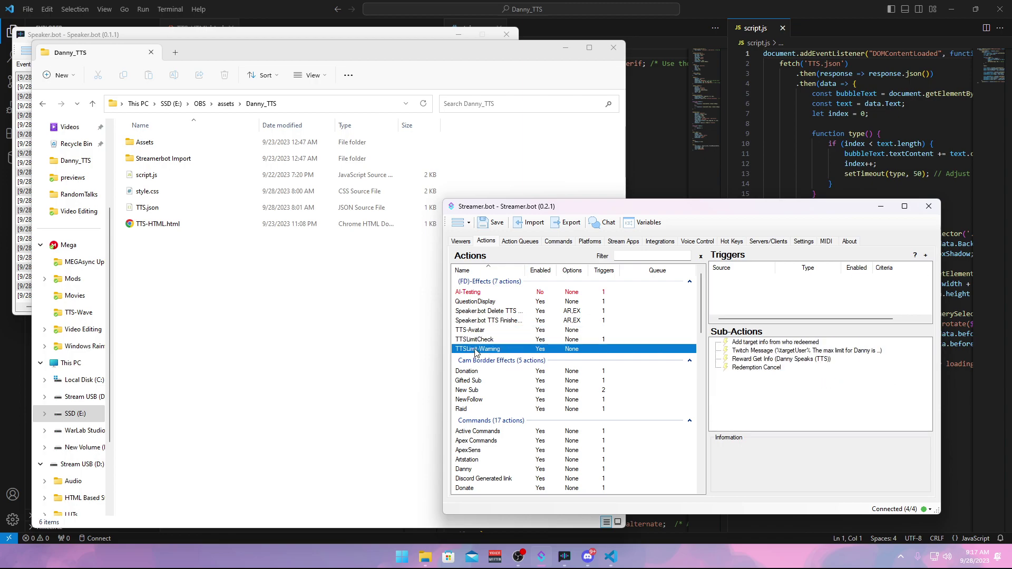
# Step: Compare the Delete TTS and TTS Finished actions, then view TTS-Avatar's eight sub-actions
pyautogui.click(478, 320)
pyautogui.click(469, 312)
pyautogui.click(492, 321)
pyautogui.click(483, 312)
pyautogui.click(506, 322)
pyautogui.click(482, 312)
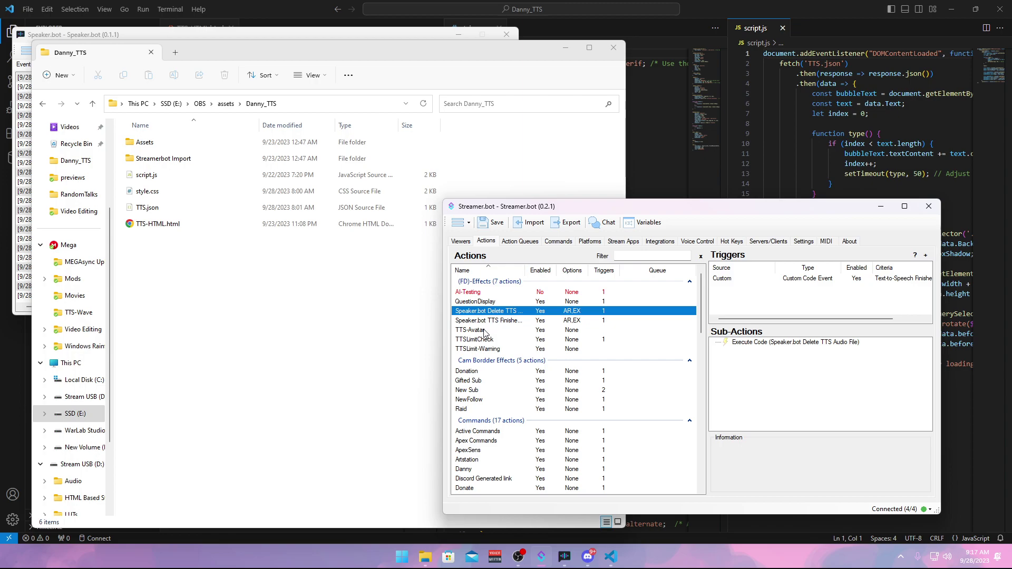
pyautogui.click(485, 331)
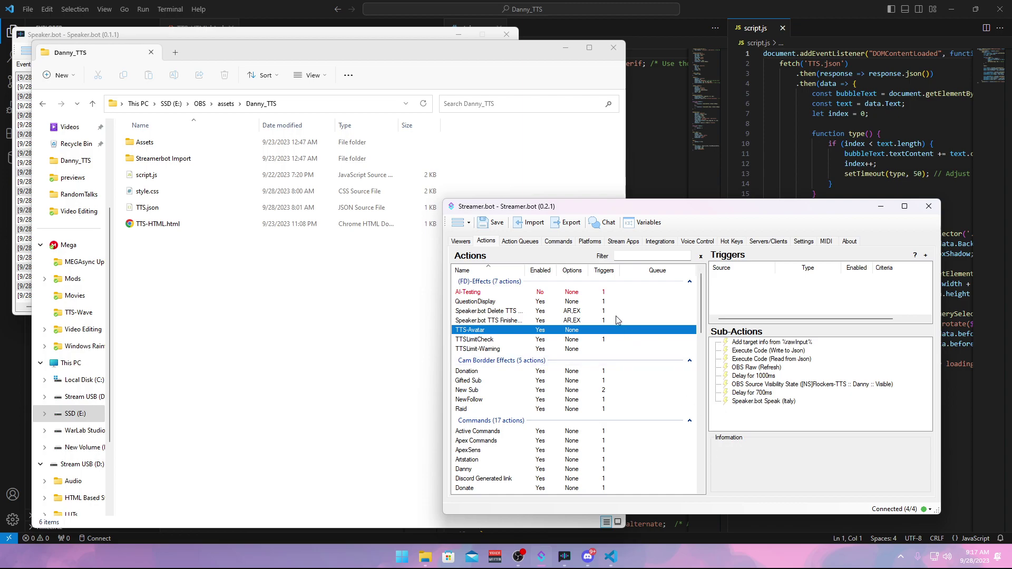
# Step: Recheck Delete TTS against TTS Finished's file-watcher trigger, ending on TTS-Avatar's steps
pyautogui.click(498, 312)
pyautogui.click(491, 322)
pyautogui.click(482, 315)
pyautogui.click(484, 323)
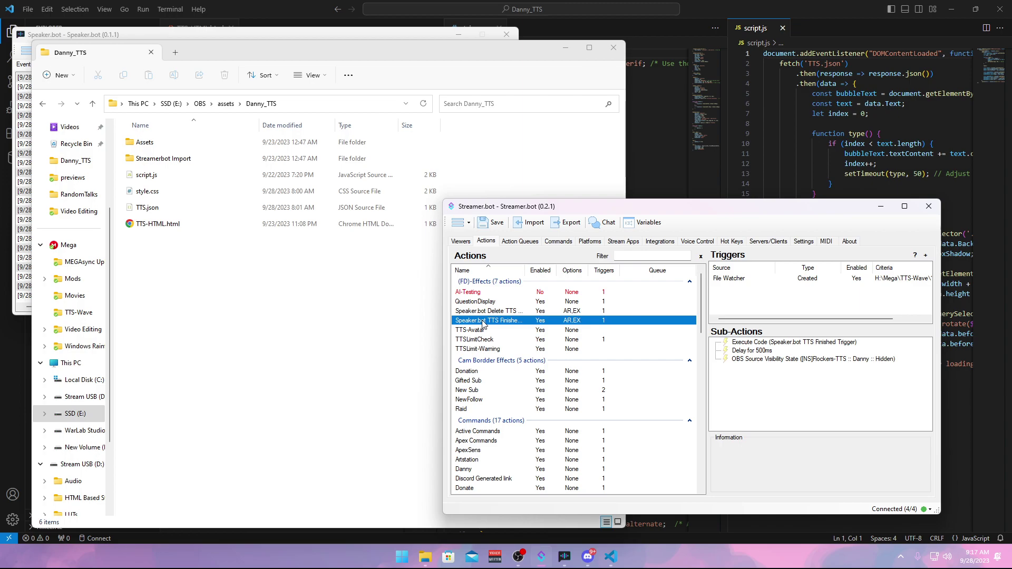
pyautogui.click(493, 312)
pyautogui.click(498, 322)
pyautogui.moveTo(670, 209); pyautogui.dragTo(627, 212)
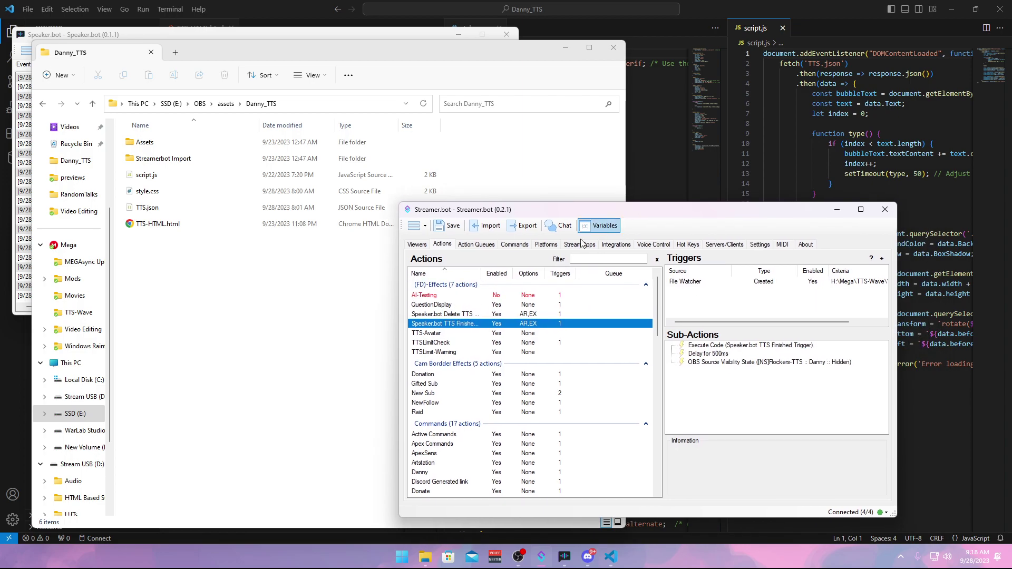
pyautogui.click(502, 314)
pyautogui.click(480, 323)
pyautogui.click(467, 316)
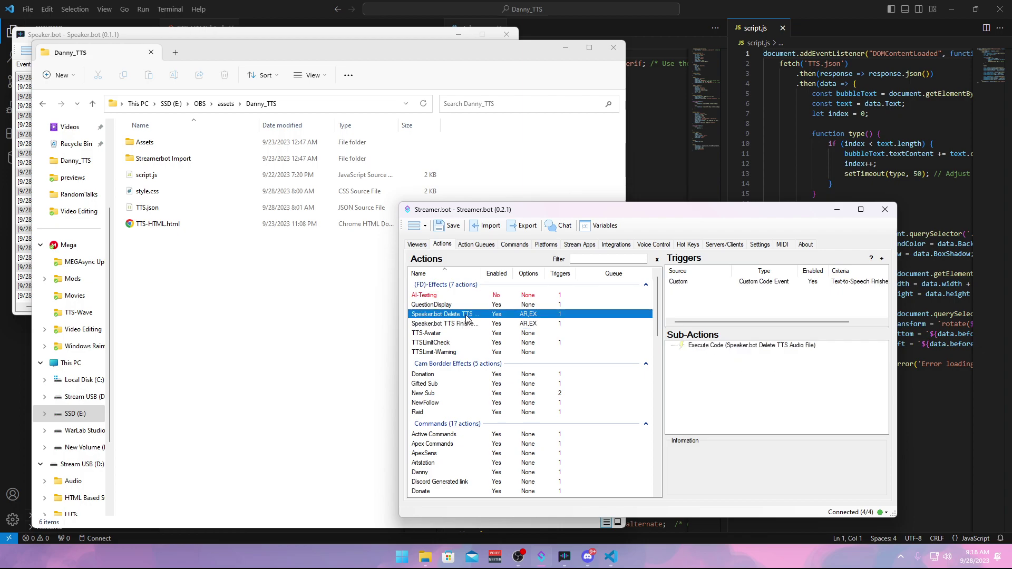
pyautogui.moveTo(560, 209); pyautogui.dragTo(585, 195)
pyautogui.click(458, 318)
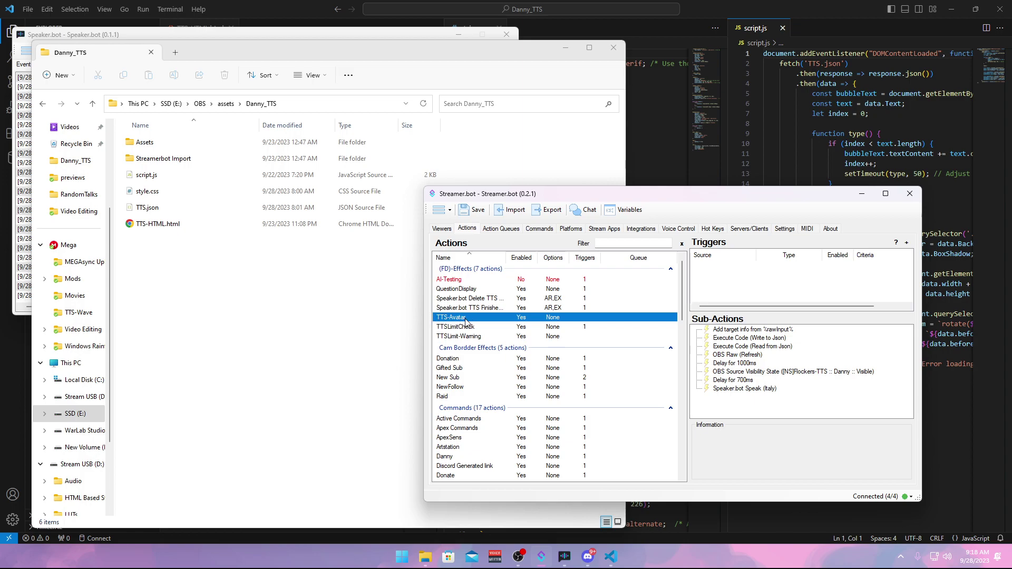
pyautogui.moveTo(679, 199); pyautogui.dragTo(536, 174)
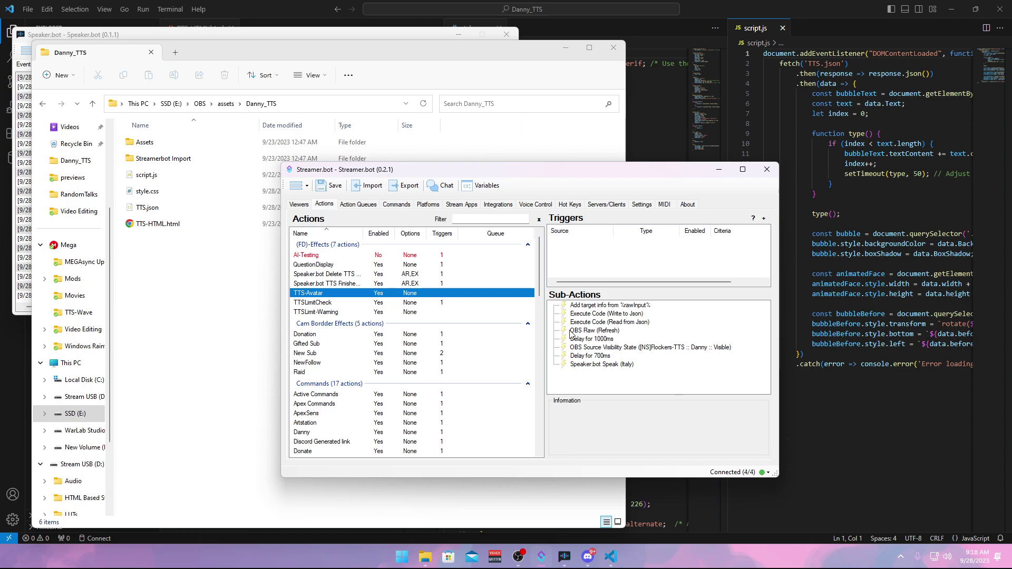
# Step: Open the Execute C# Code editor for TTS-Avatar's Execute Code (Write to Json) sub-action
pyautogui.doubleClick(598, 315)
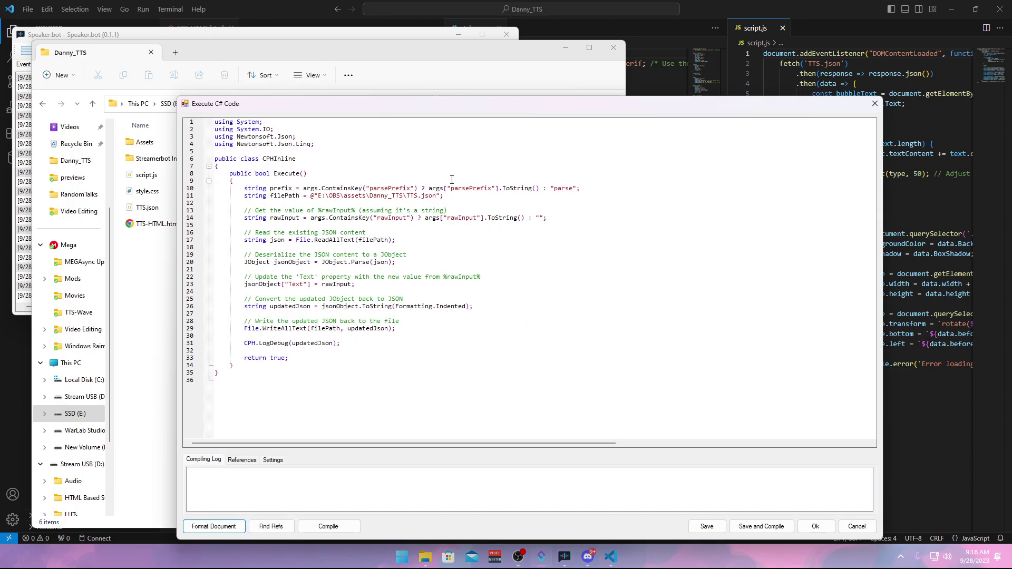